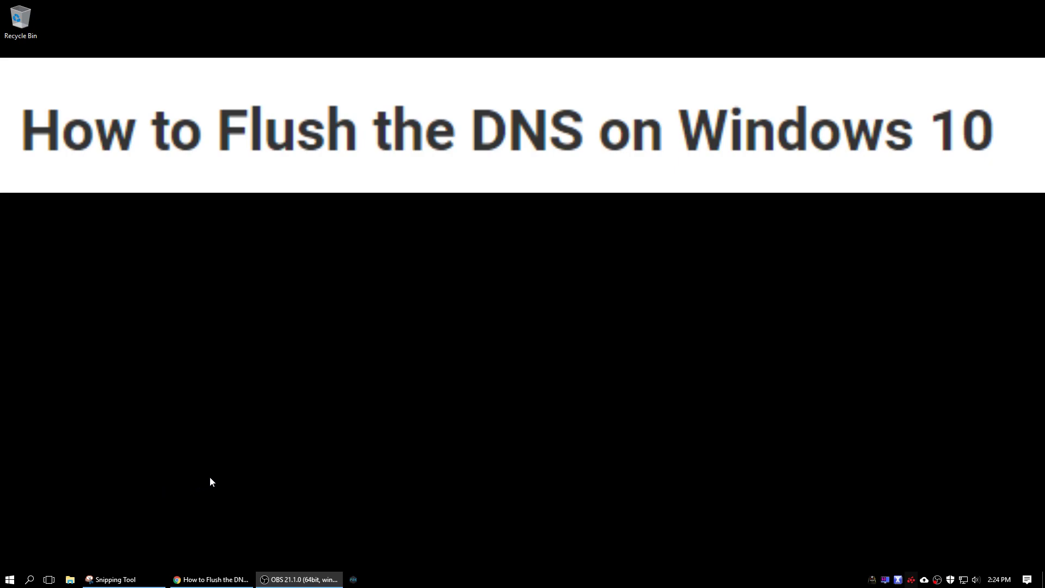
Open the Run dialog and focus its prefilled 'ipconfig /flushdns' command
{"action": "key", "text": "super+r"}
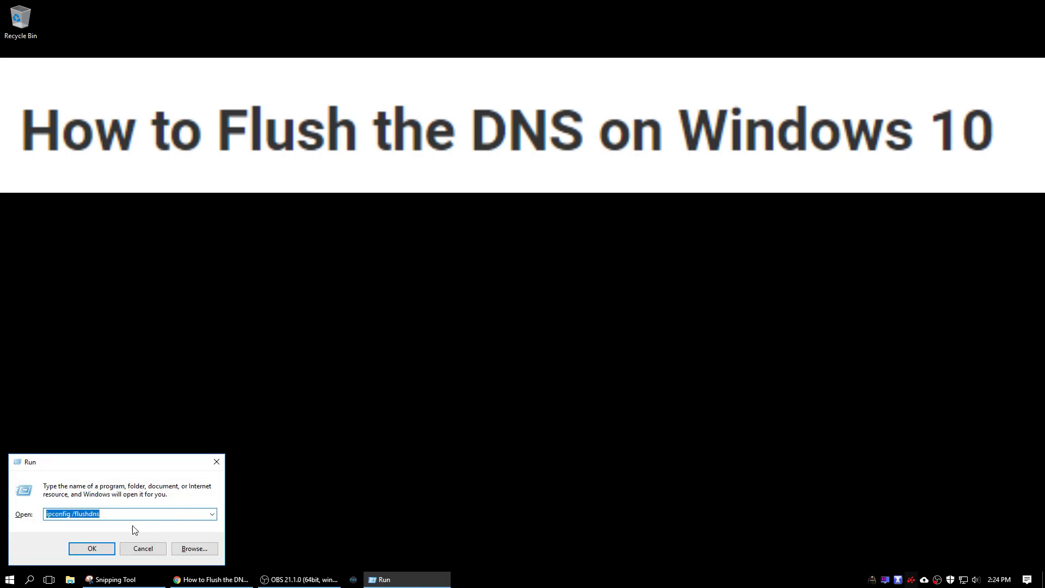
{"action": "left_click", "coordinate": [114, 513]}
Submit 'ipconfig /flushdns', then reopen Run from a 'run' search and submit it again
{"action": "left_click", "coordinate": [92, 548]}
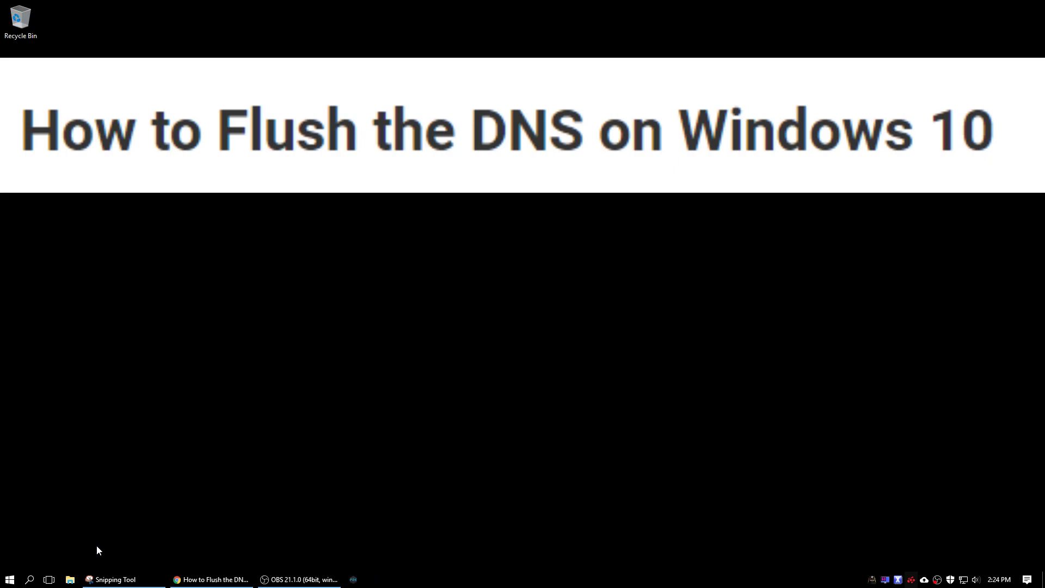
{"action": "left_click", "coordinate": [31, 580]}
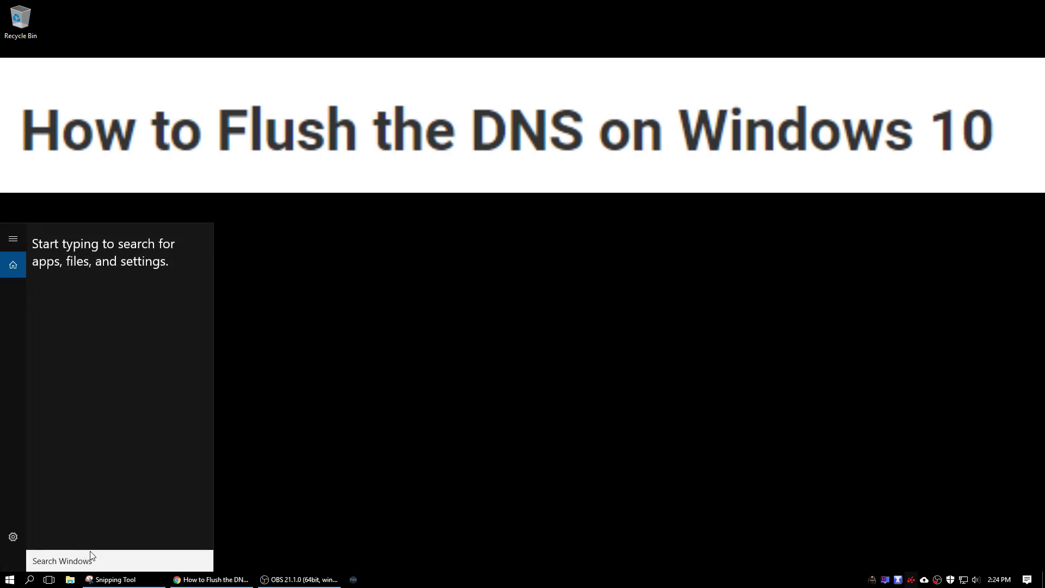
{"action": "type", "text": "run"}
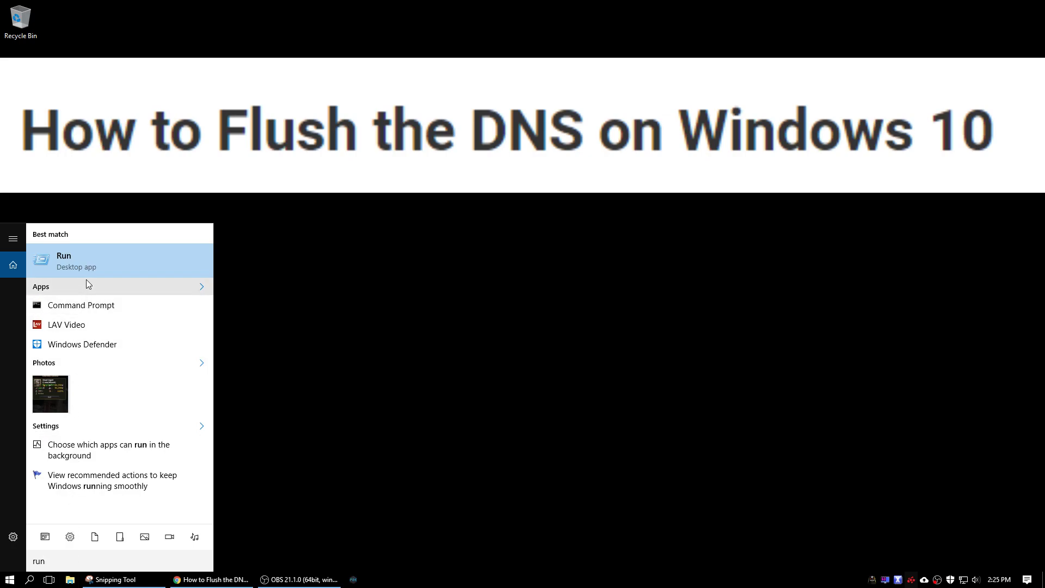
{"action": "key", "text": "Return"}
{"action": "left_click", "coordinate": [92, 548]}
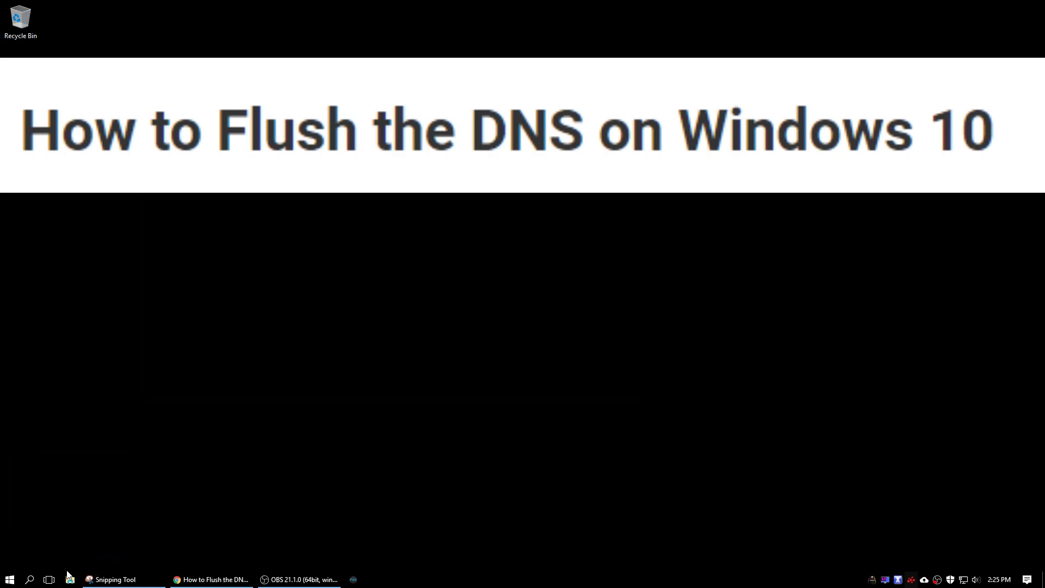
Search 'cmd' and launch Command Prompt as administrator
{"action": "left_click", "coordinate": [30, 580]}
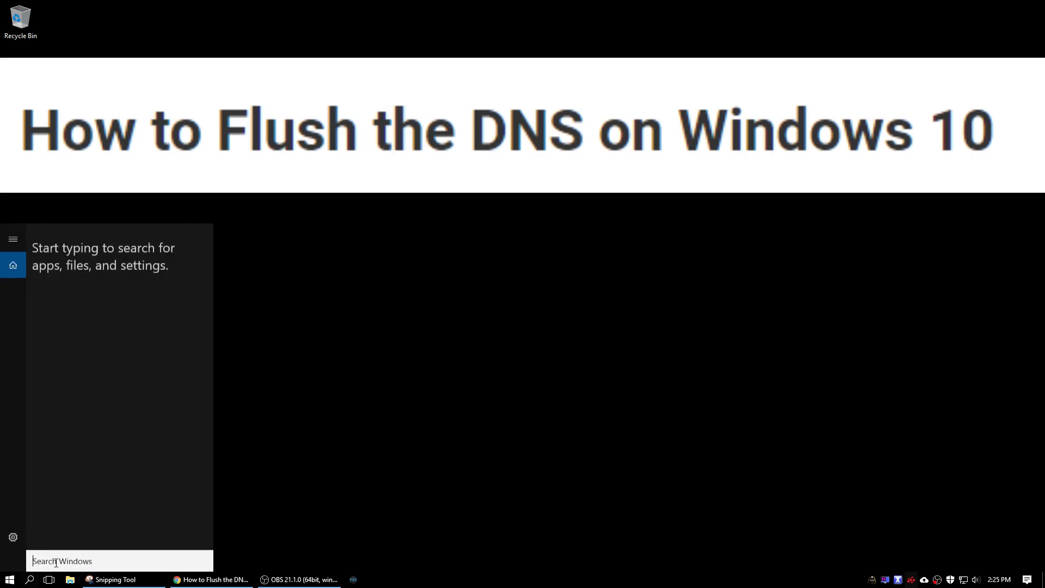
{"action": "type", "text": "cmd"}
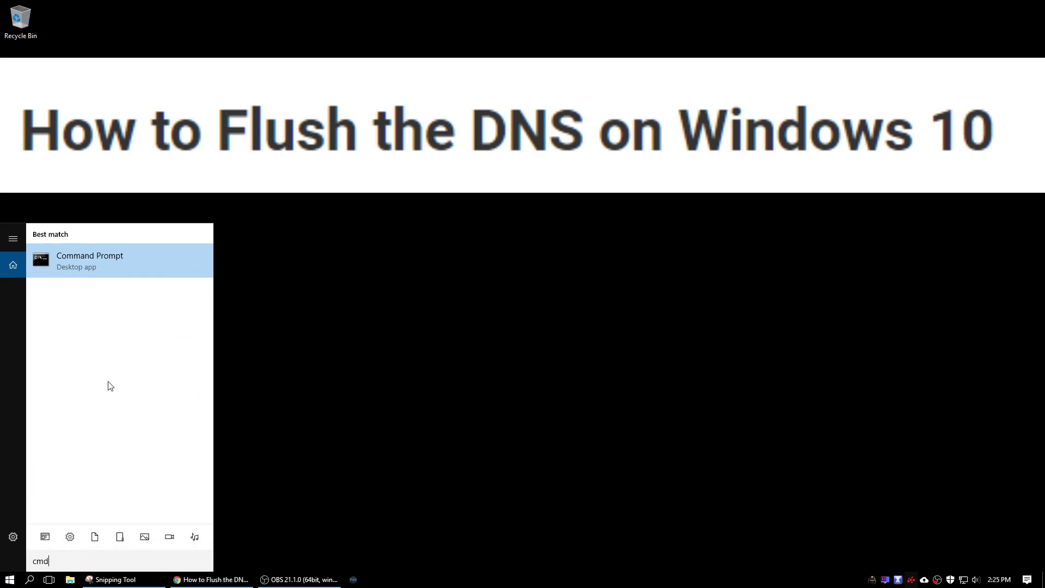
{"action": "right_click", "coordinate": [111, 261]}
{"action": "left_click", "coordinate": [151, 275]}
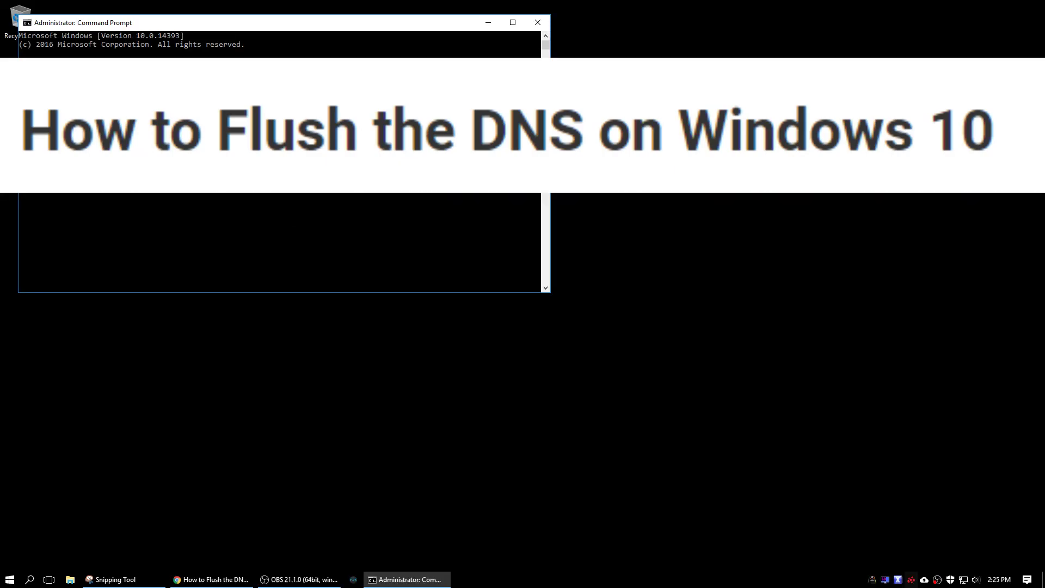
Reposition the console, leave Select mode, and run 'ipconfig /flushdns' to a success message
{"action": "left_click_drag", "start_coordinate": [165, 22], "coordinate": [270, 254]}
{"action": "left_click", "coordinate": [323, 353]}
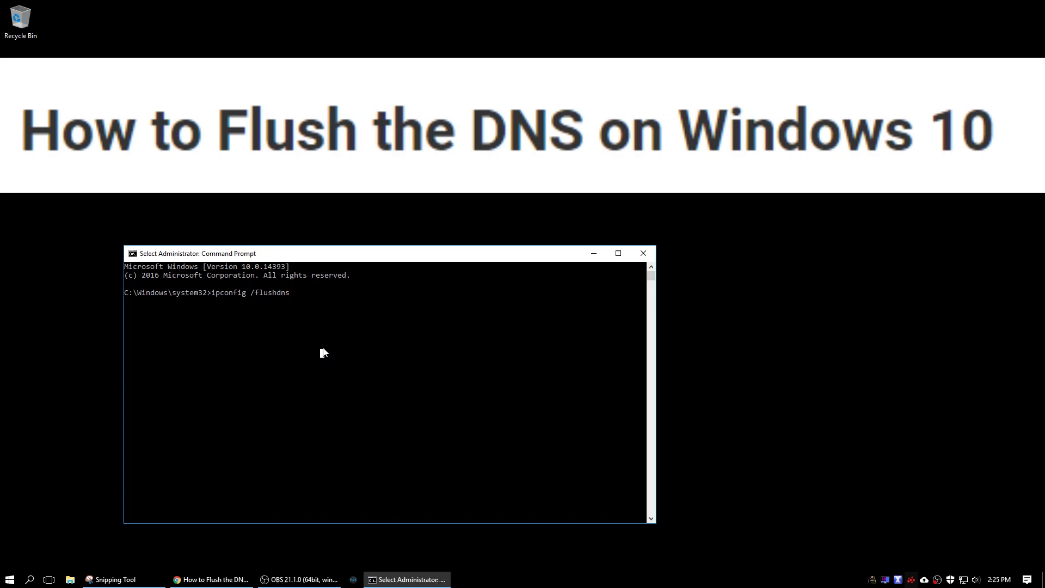
{"action": "left_click", "coordinate": [379, 350]}
{"action": "left_click", "coordinate": [310, 333]}
{"action": "left_click", "coordinate": [368, 343]}
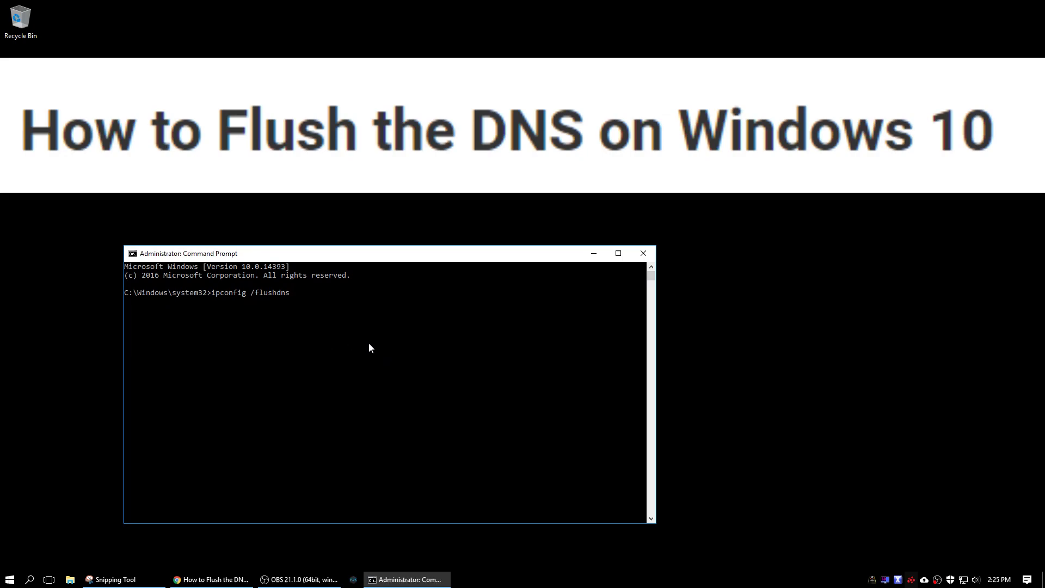
{"action": "key", "text": "Return"}
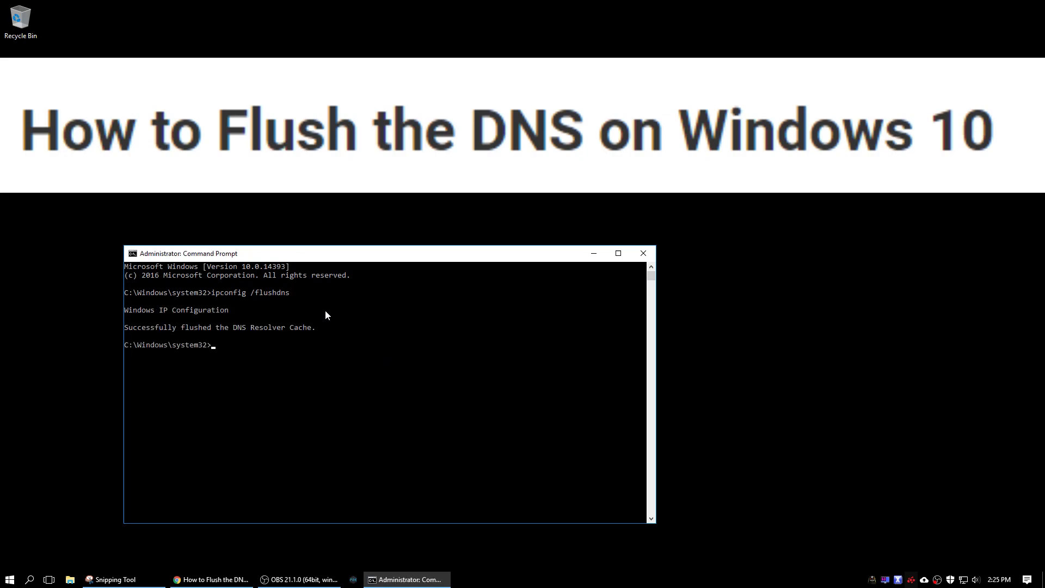